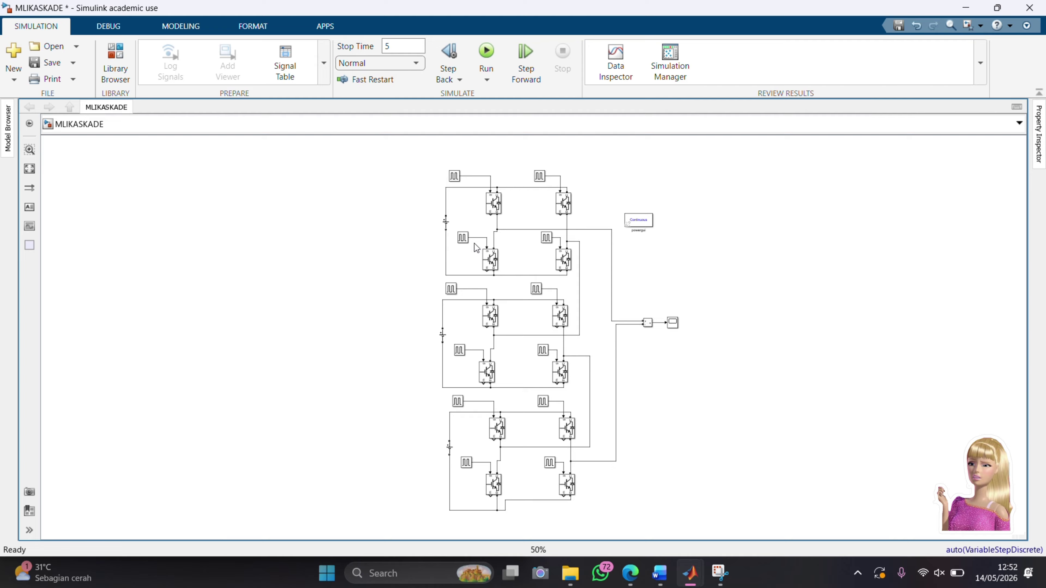
- Check the amplitude settings of the DC voltage sources in all three bridges, closing each without changes
left_click(445, 223)
double_click(446, 222)
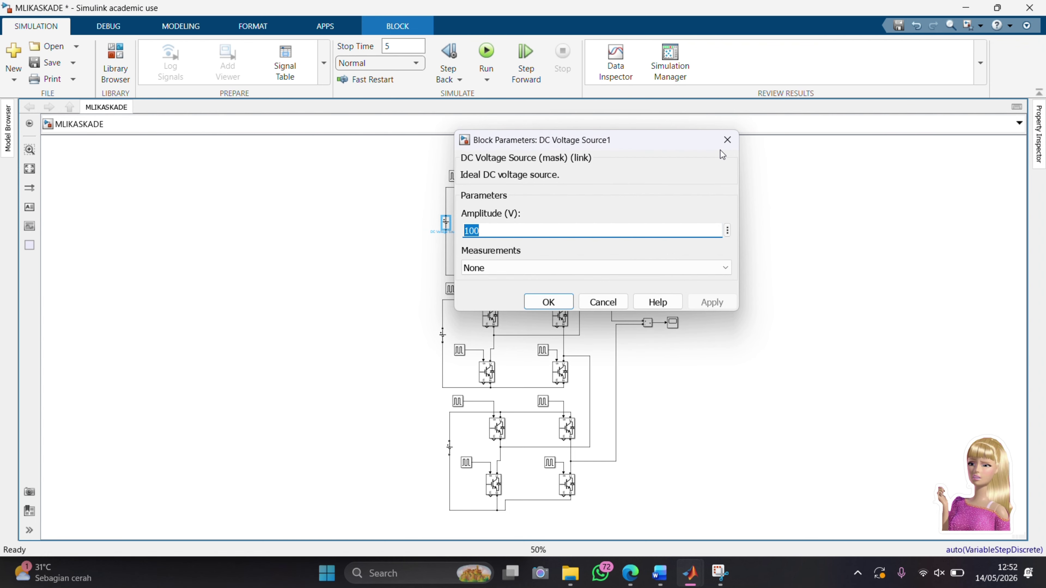
left_click(727, 140)
double_click(442, 336)
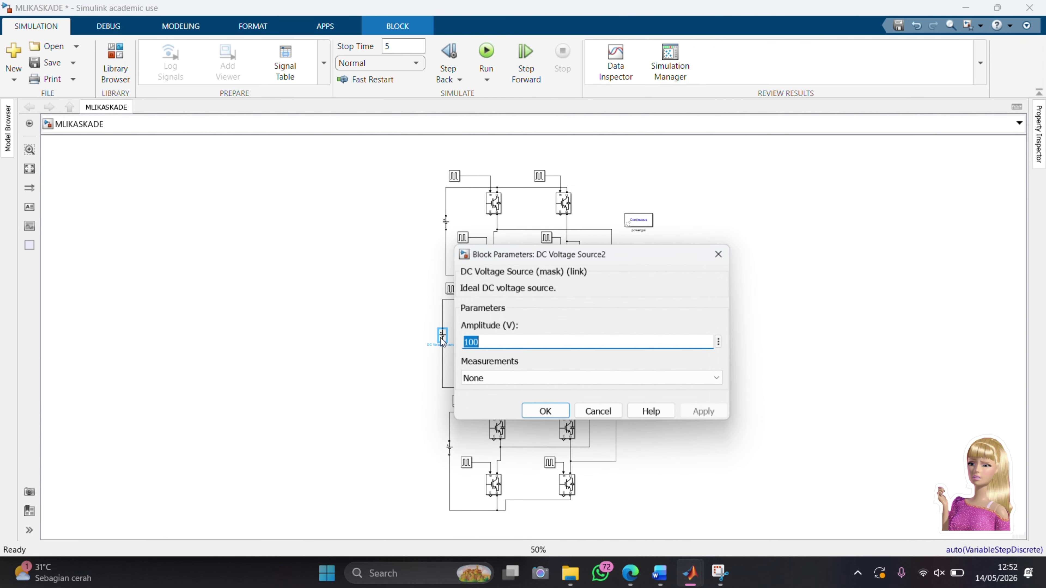
left_click(725, 258)
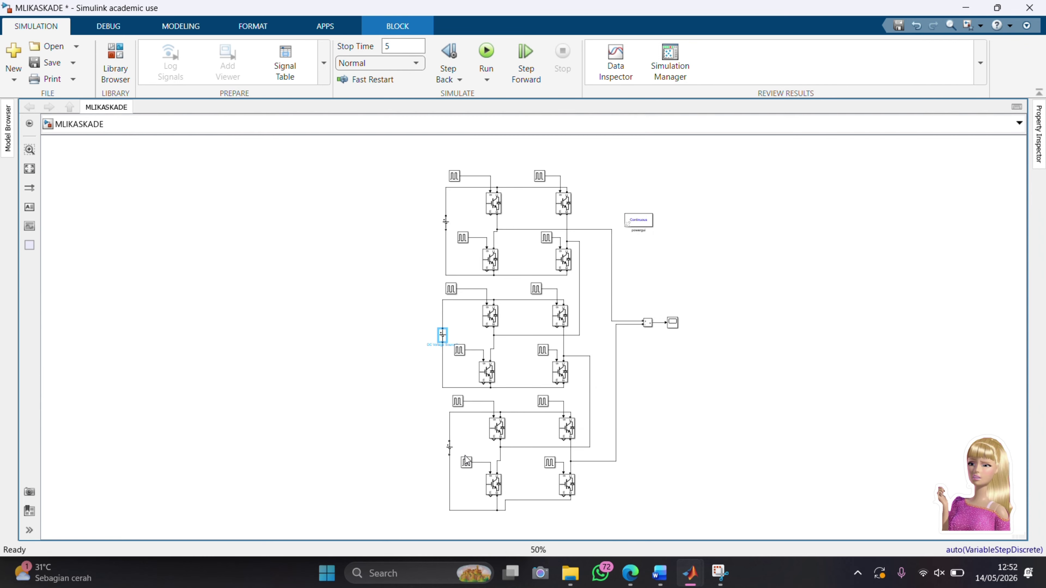
double_click(450, 449)
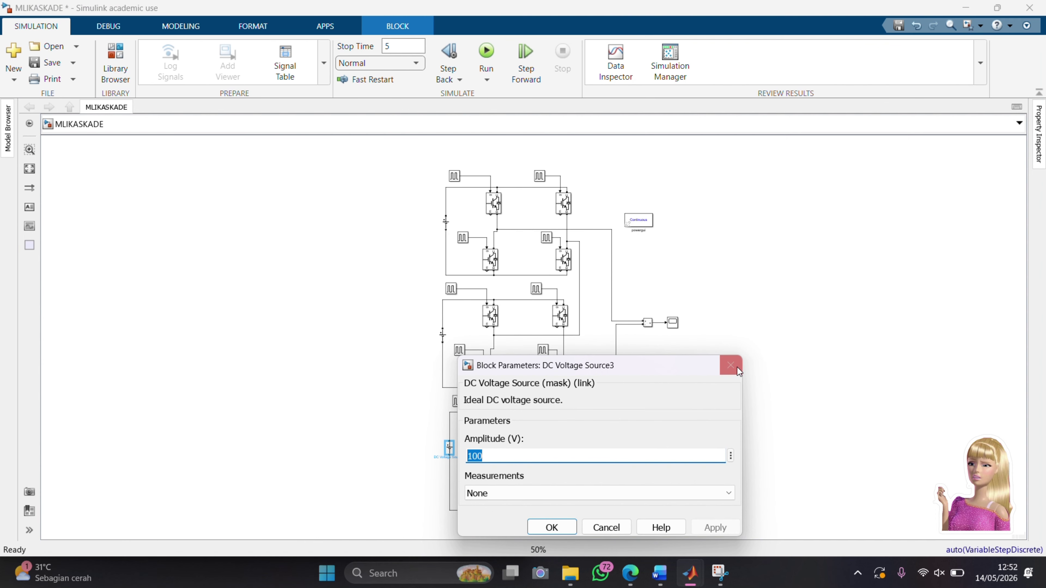
left_click(736, 366)
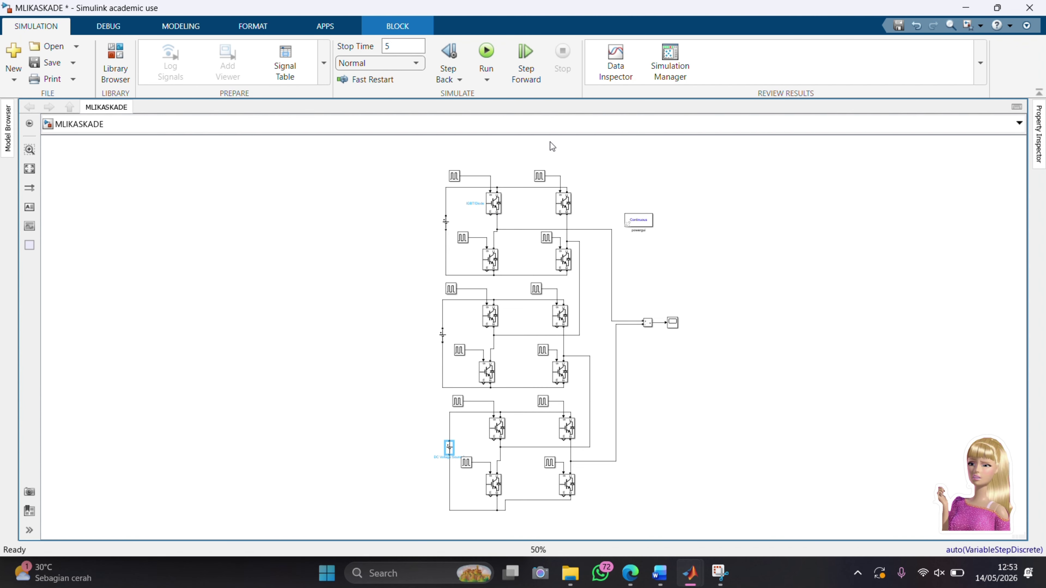
- Try to apply the Sample based pulse type to the first bridge's upper-left pulse generator, and close its parameters unsaved
double_click(454, 176)
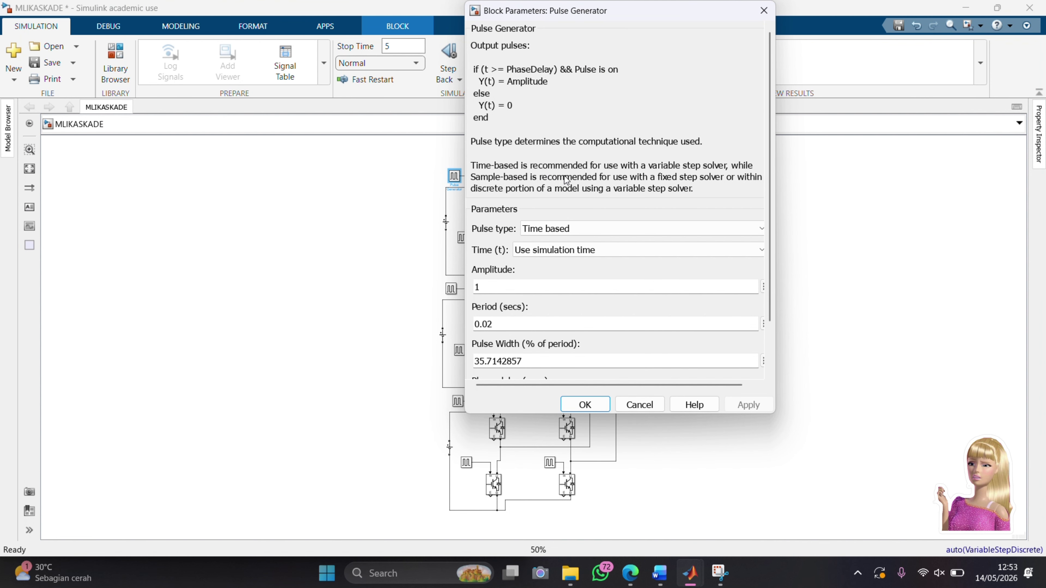
left_click(612, 235)
key("Down")
scroll(532, 377, "down", 3)
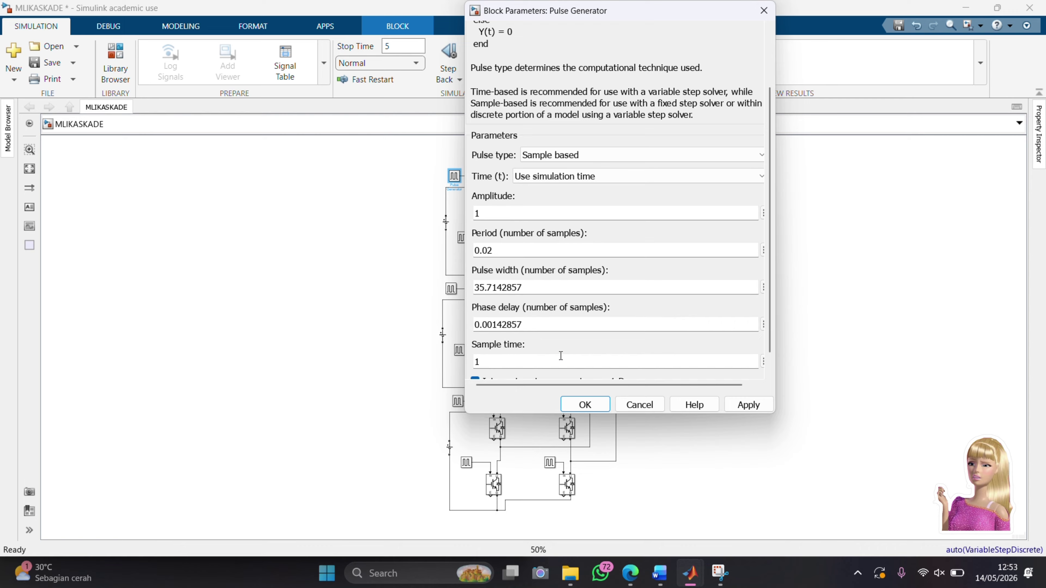
left_click(598, 406)
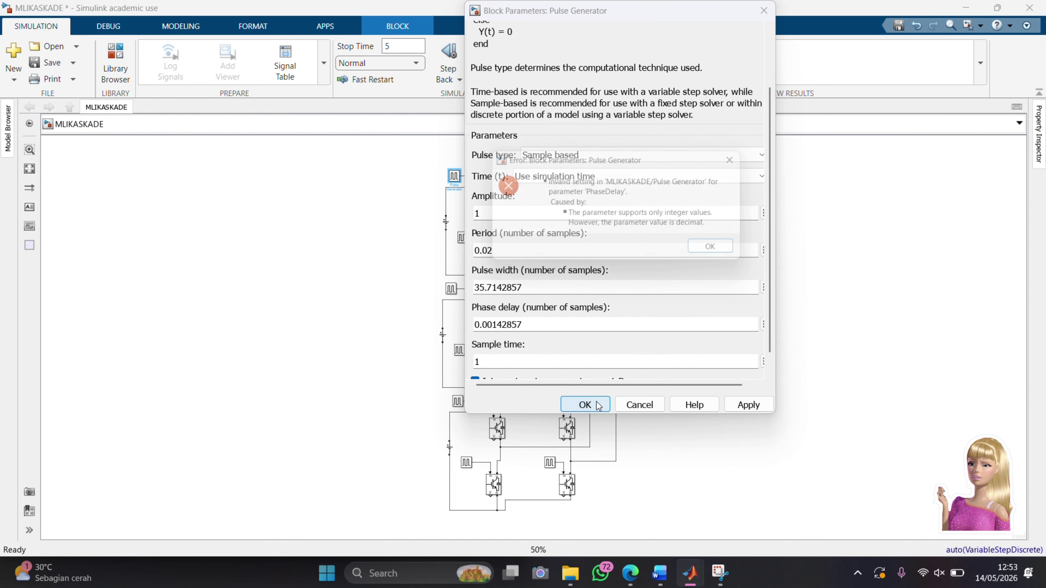
left_click(731, 256)
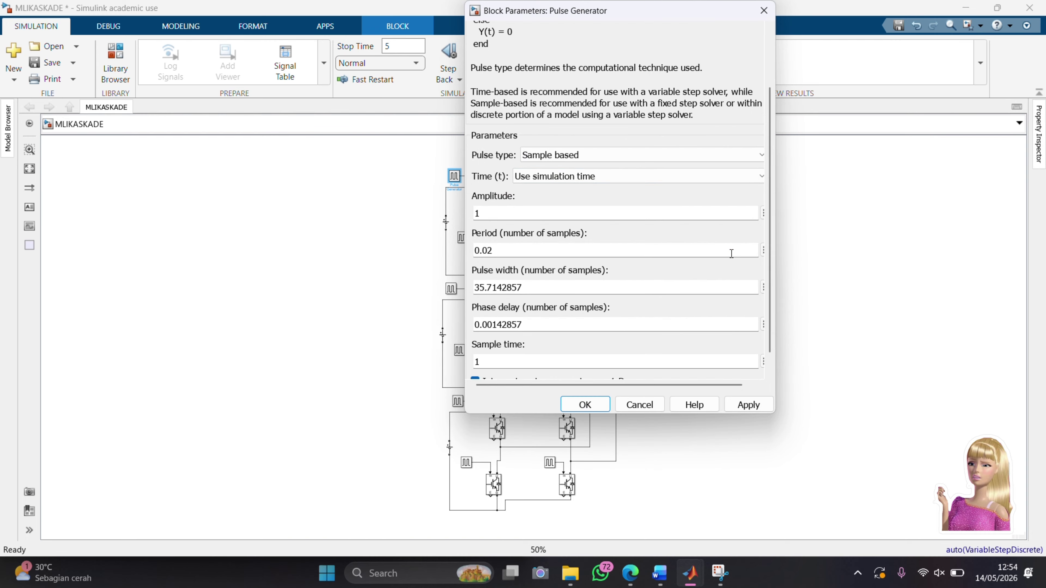
left_click(764, 10)
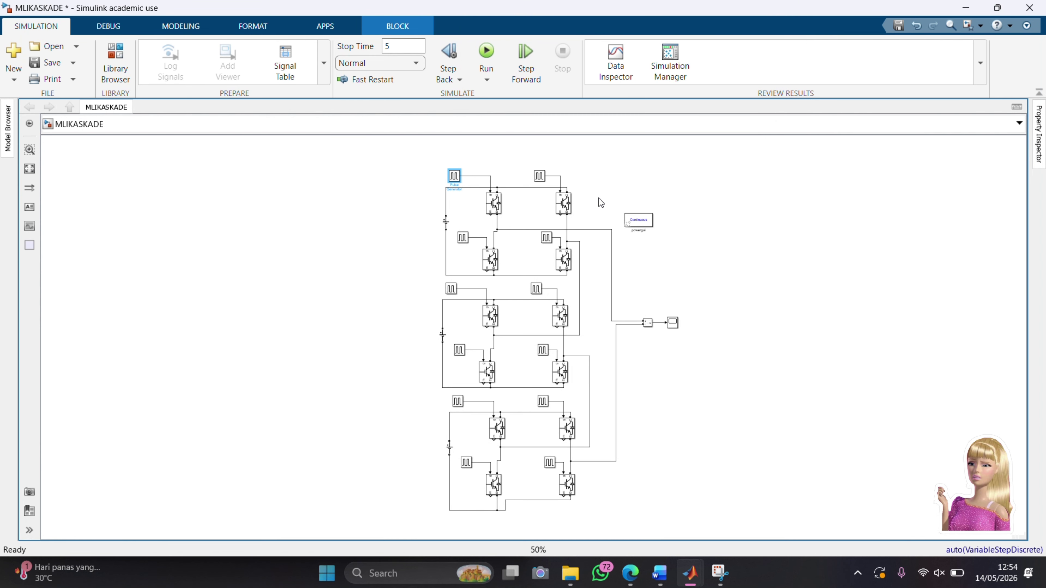
- Try to apply the Sample based pulse type to the first bridge's upper-right pulse generator, and close its parameters unsaved
double_click(539, 176)
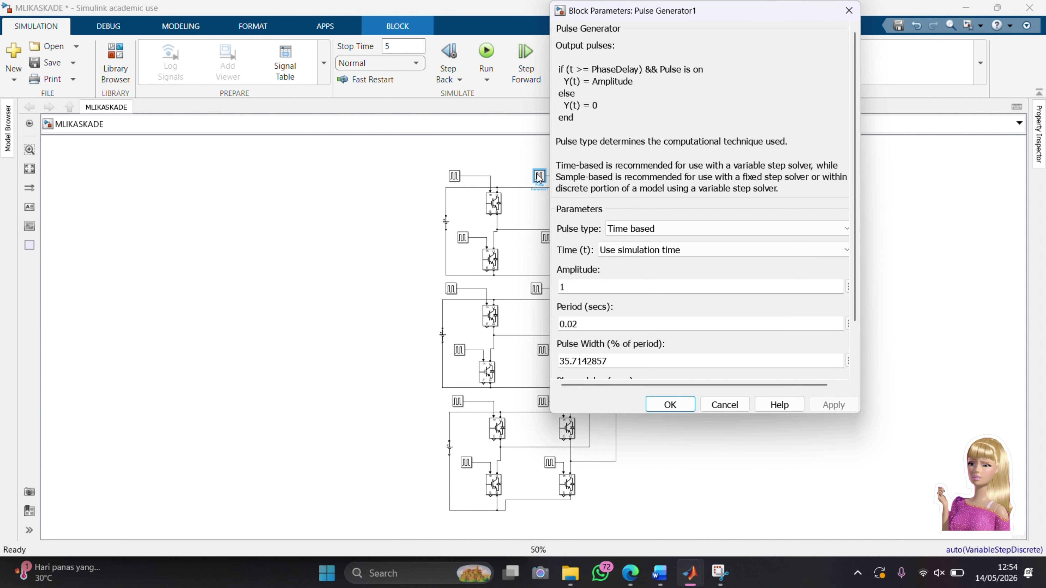
scroll(612, 228, "down", 1)
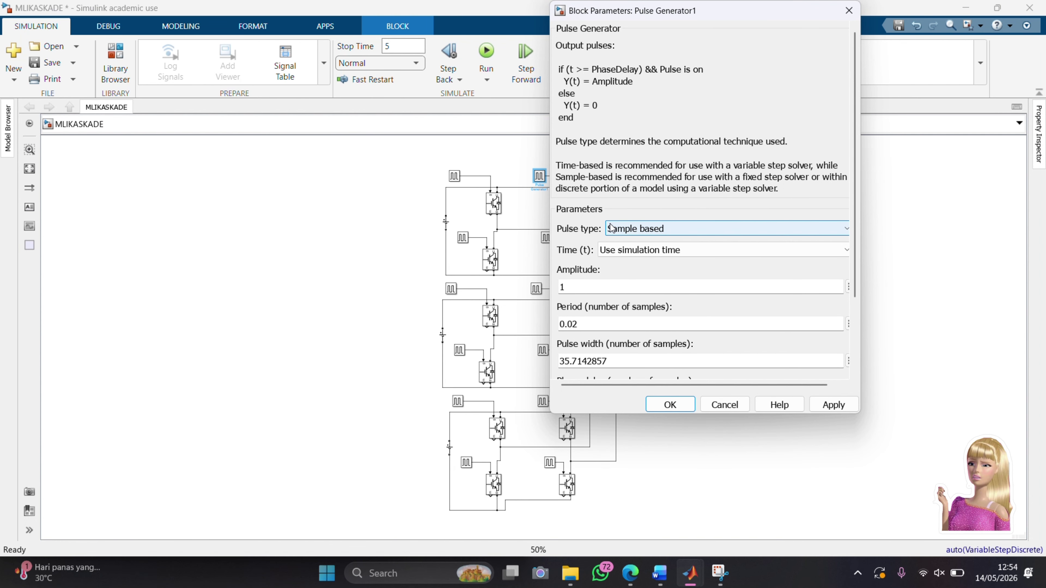
scroll(661, 350, "down", 3)
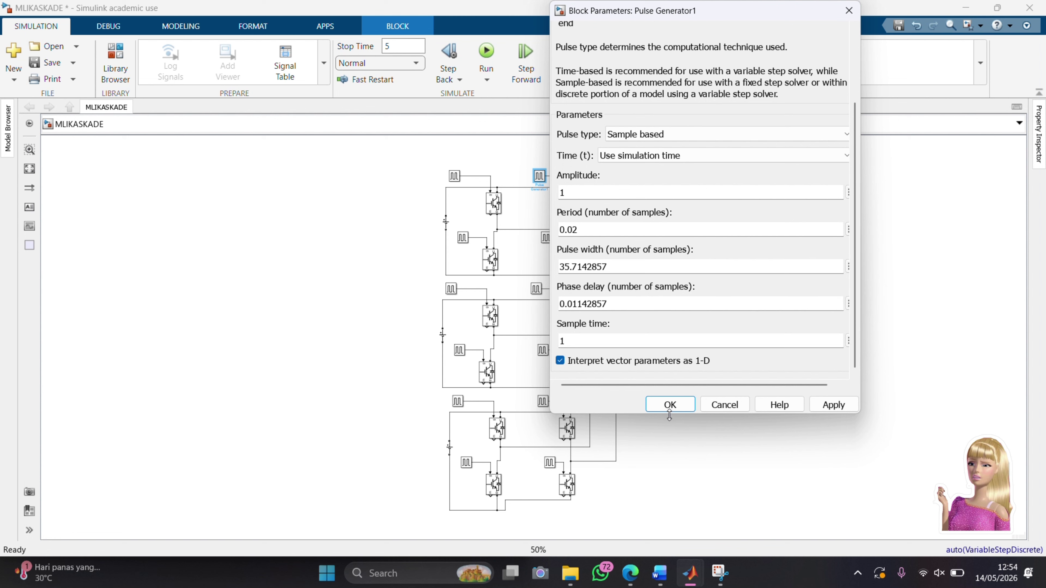
left_click(669, 405)
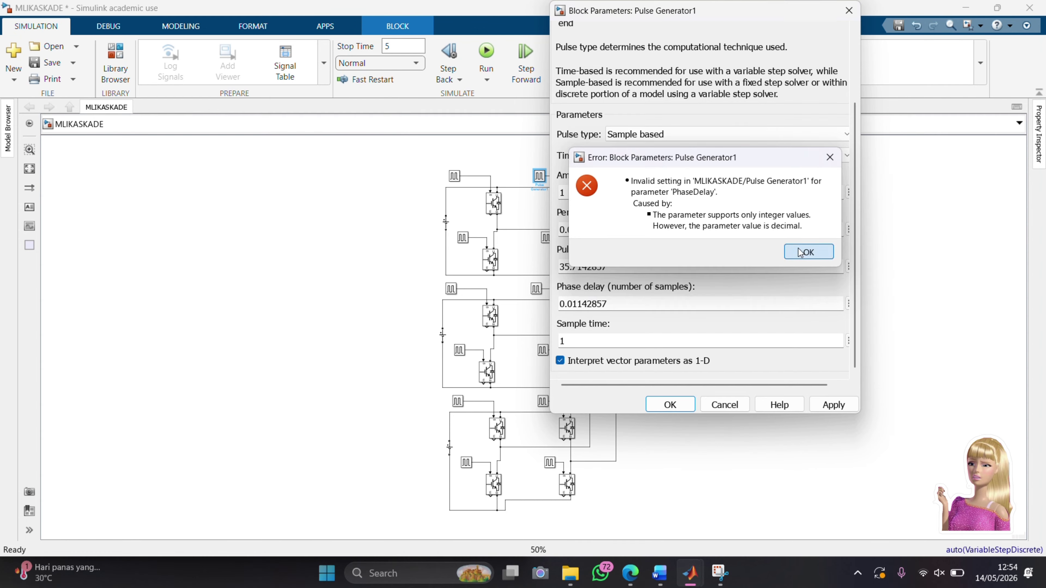
left_click(809, 252)
left_click(823, 406)
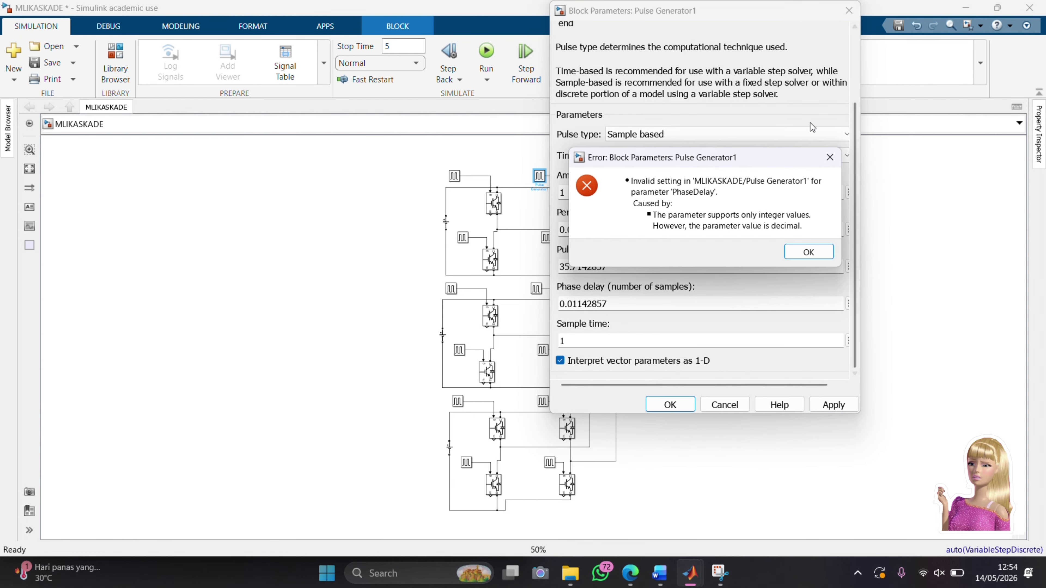
left_click(808, 252)
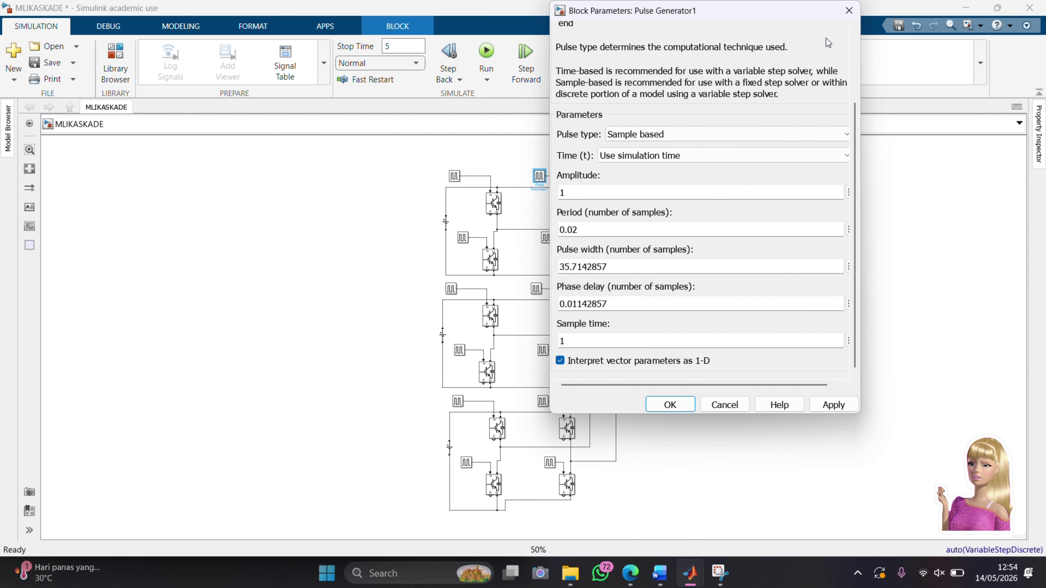
left_click(849, 11)
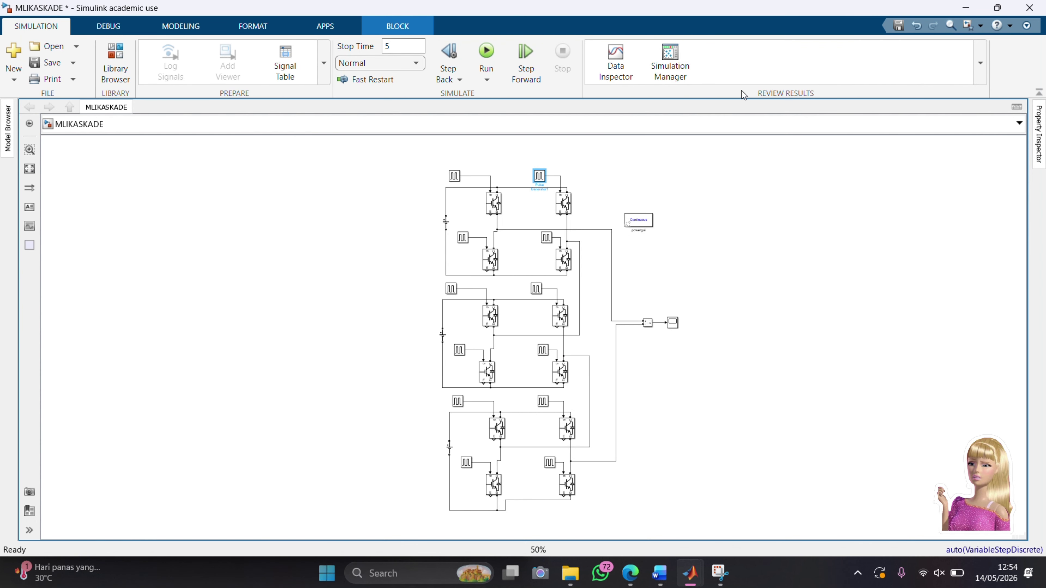
- Review the period, pulse width and phase delay of the middle bridge's two upper pulse generators
double_click(450, 290)
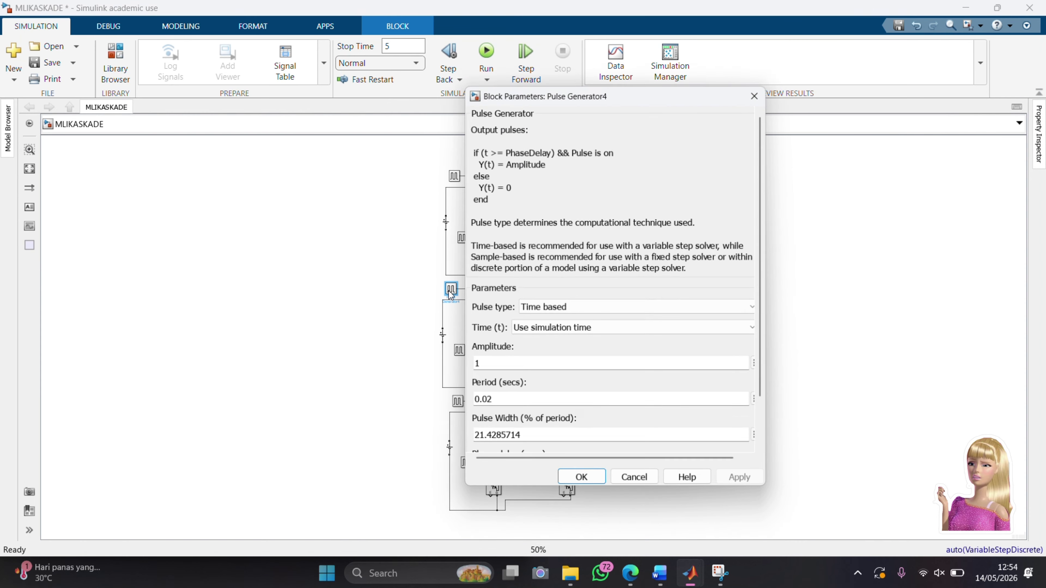
scroll(546, 352, "down", 3)
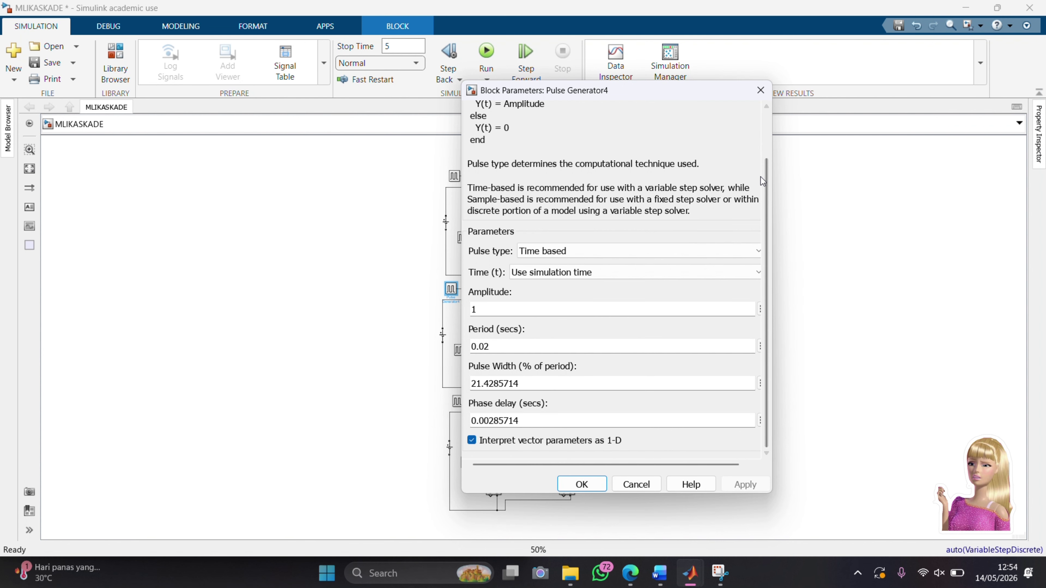
left_click(759, 92)
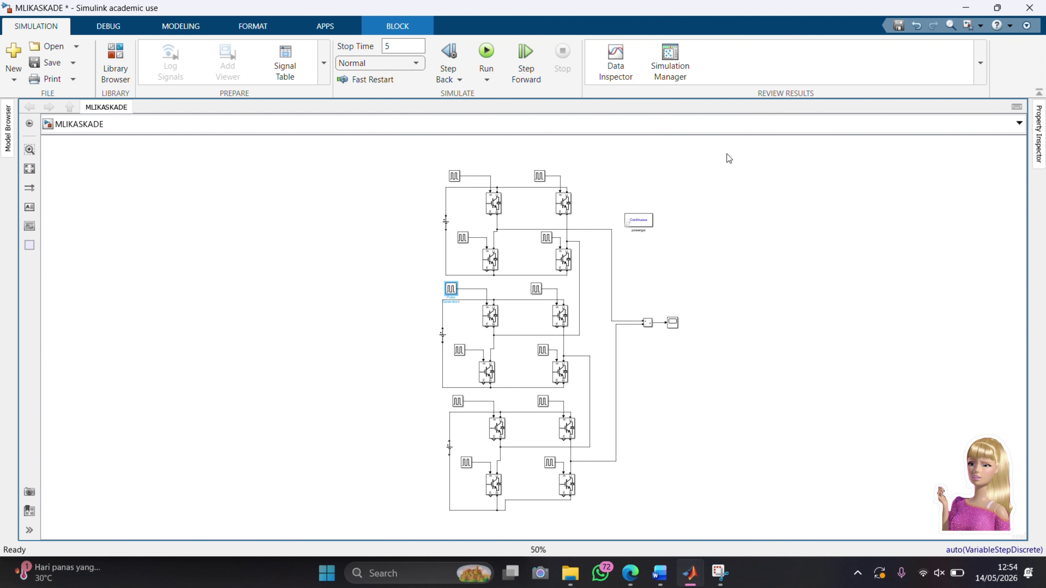
left_click(537, 289)
double_click(541, 288)
scroll(651, 334, "down", 1)
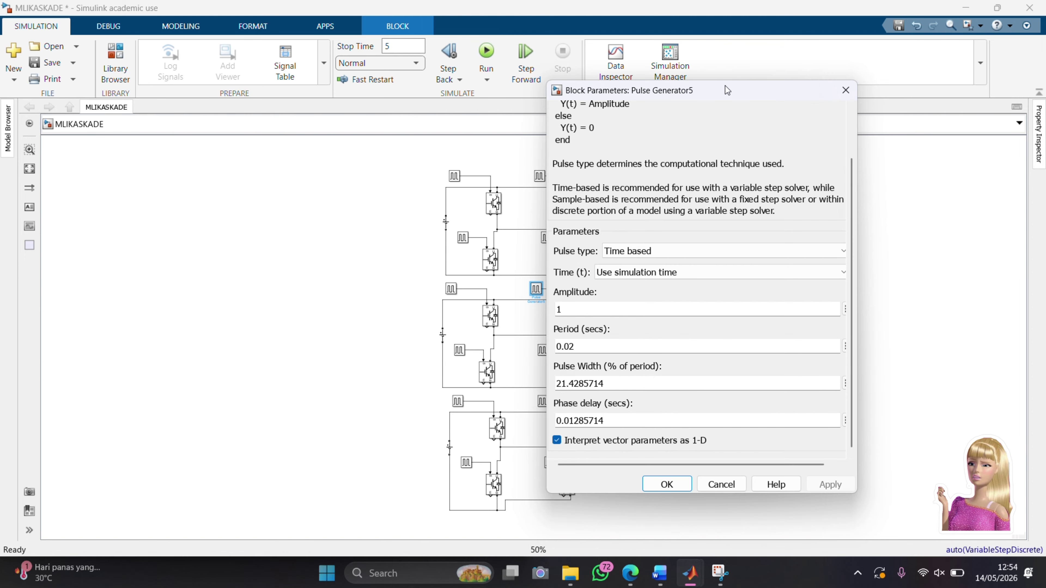
left_click(846, 90)
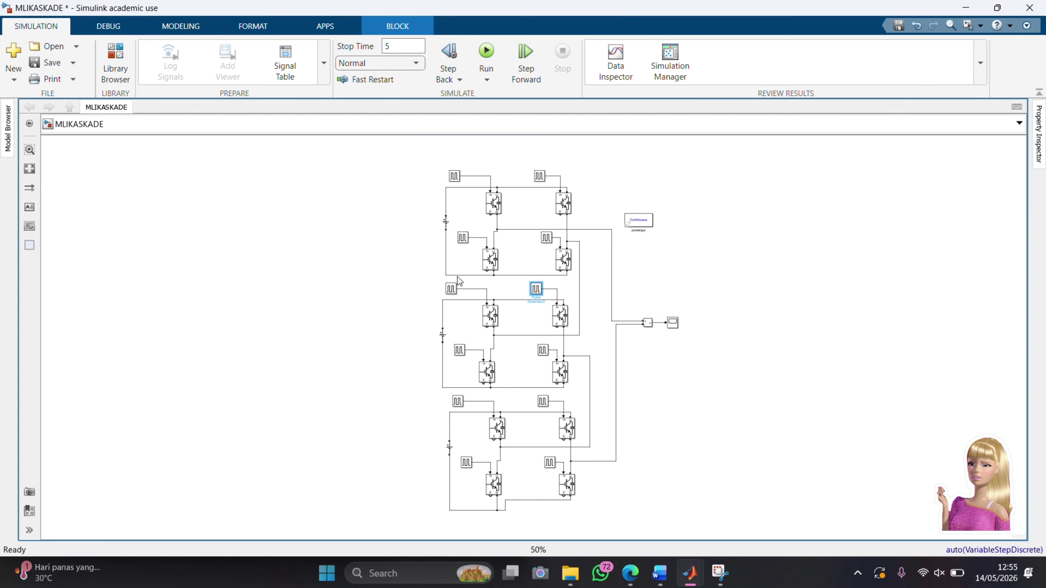
left_click(452, 290)
left_click(542, 350)
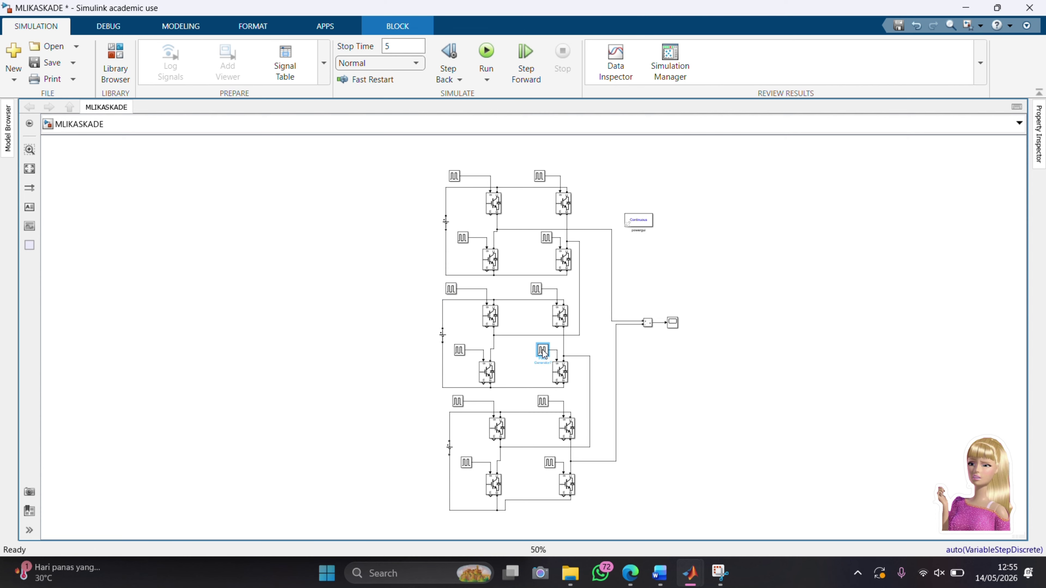
left_click(537, 291)
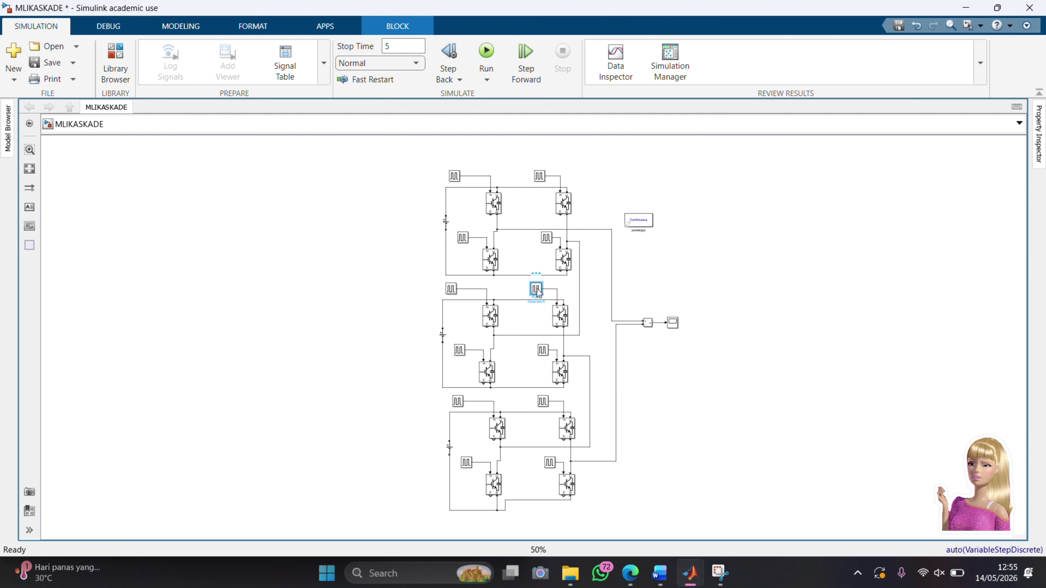
left_click(459, 351)
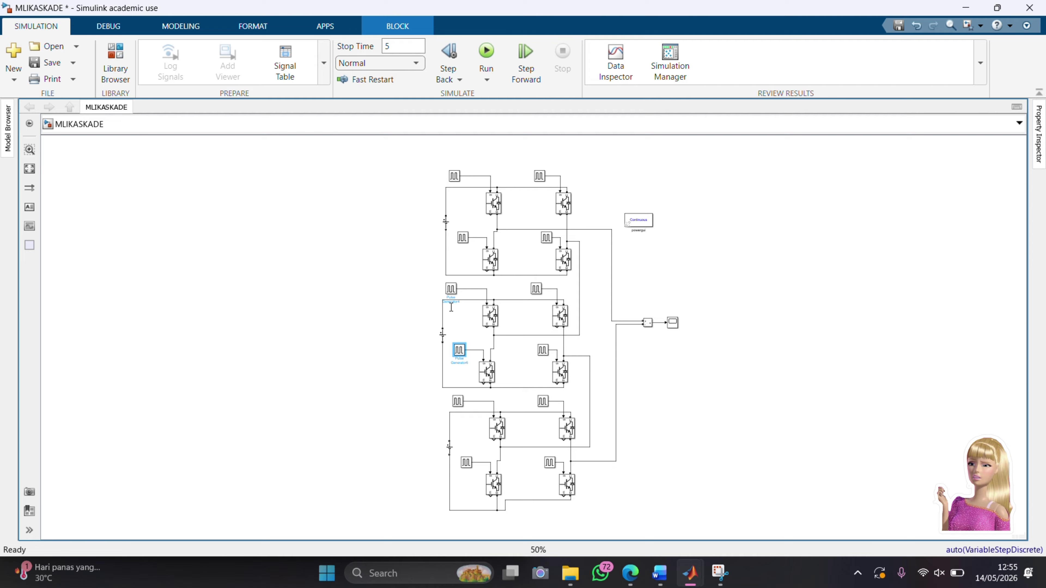
- Review the period, pulse width and phase delay of the third bridge's two upper pulse generators, closing both without applying changes
double_click(458, 402)
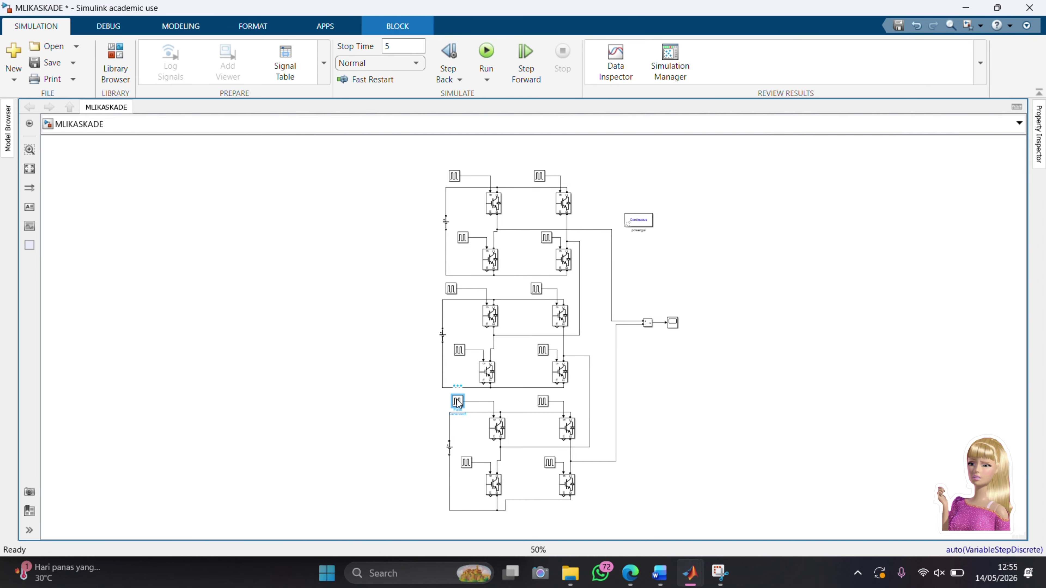
scroll(598, 369, "down", 1)
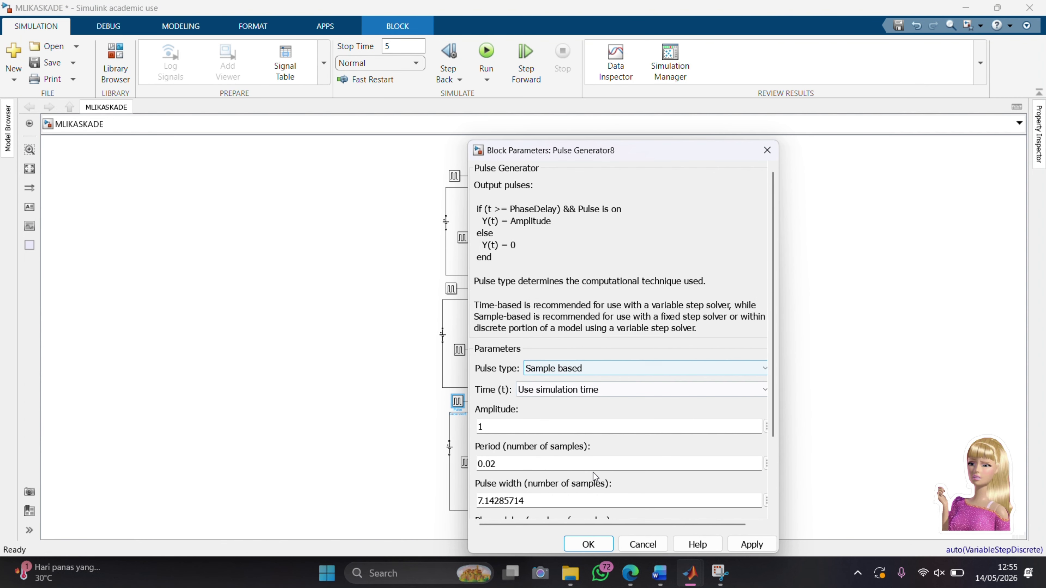
scroll(593, 473, "down", 3)
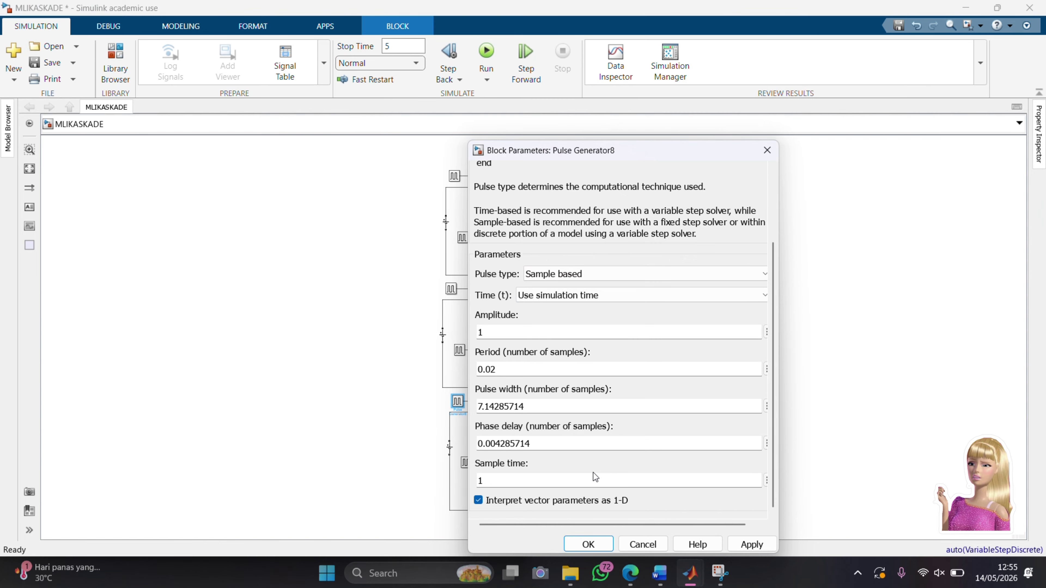
left_click(767, 150)
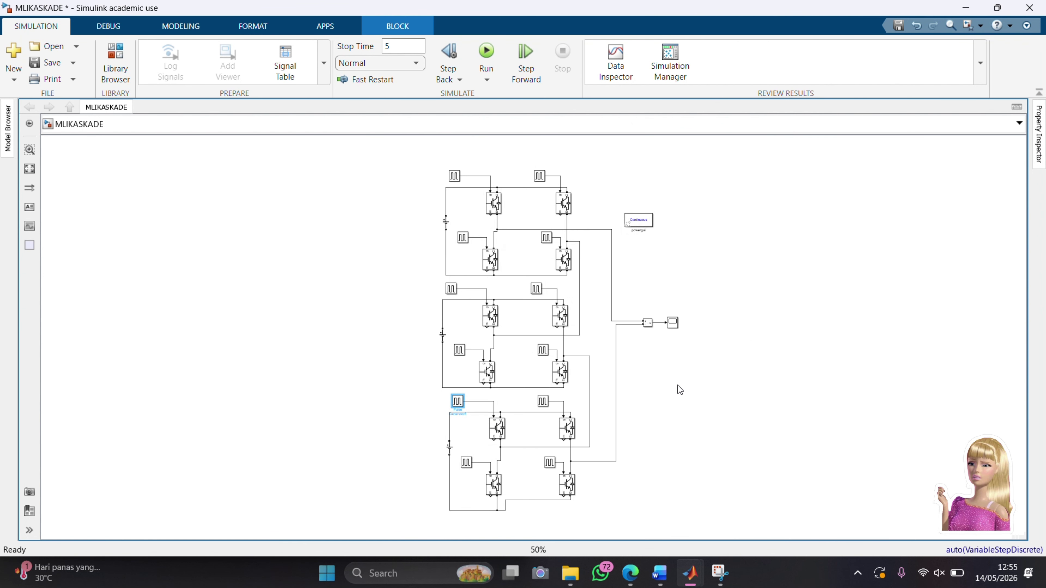
left_click(540, 407)
double_click(540, 407)
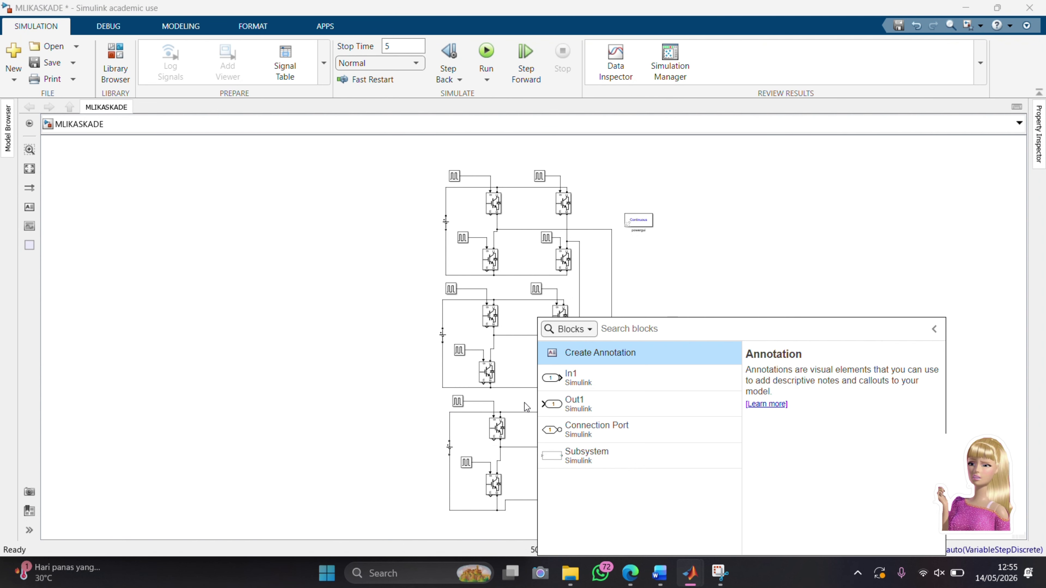
left_click(682, 265)
double_click(543, 402)
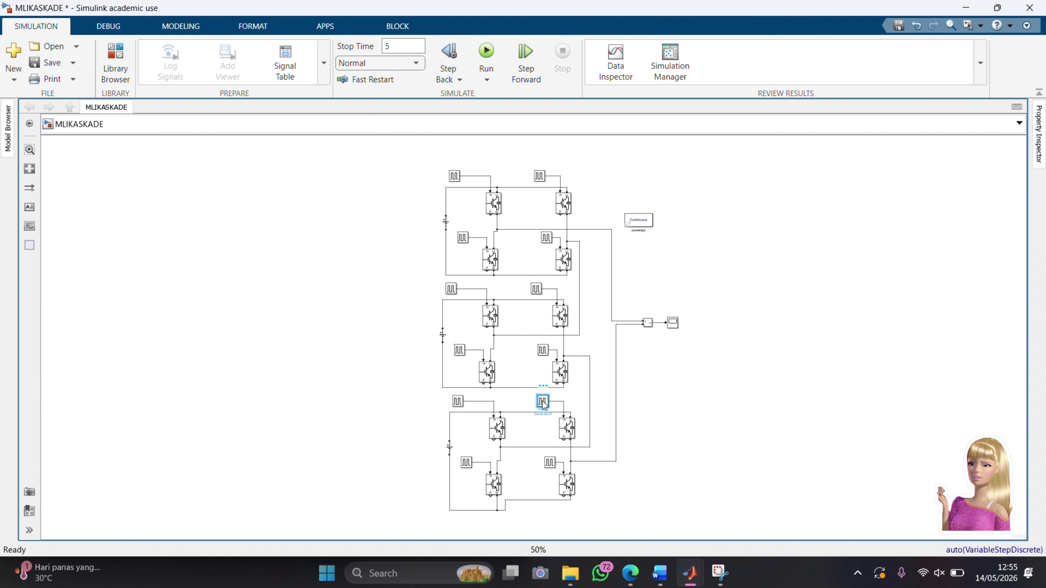
scroll(633, 398, "down", 3)
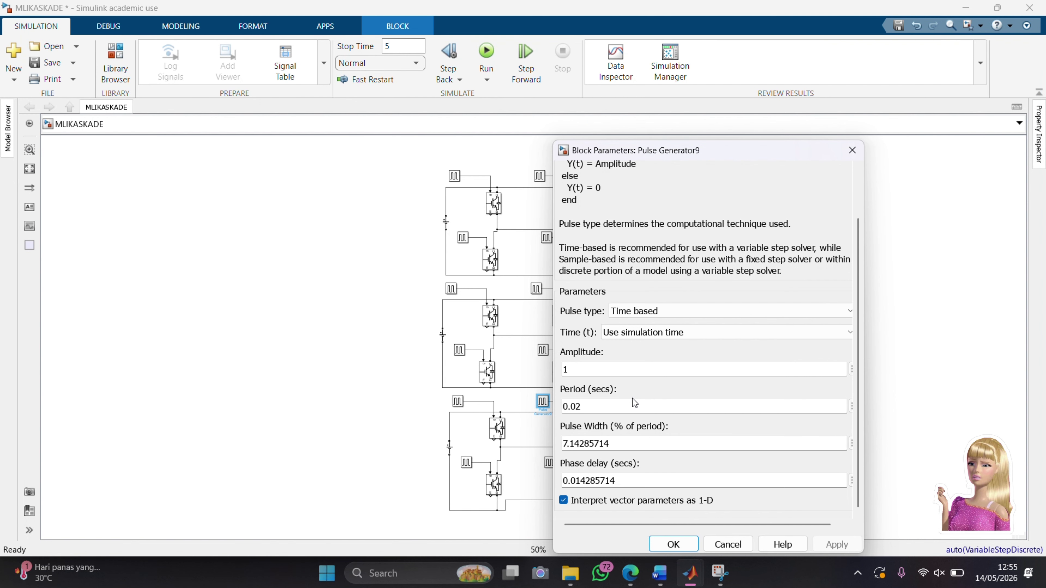
left_click(856, 156)
scroll(717, 236, "down", 5)
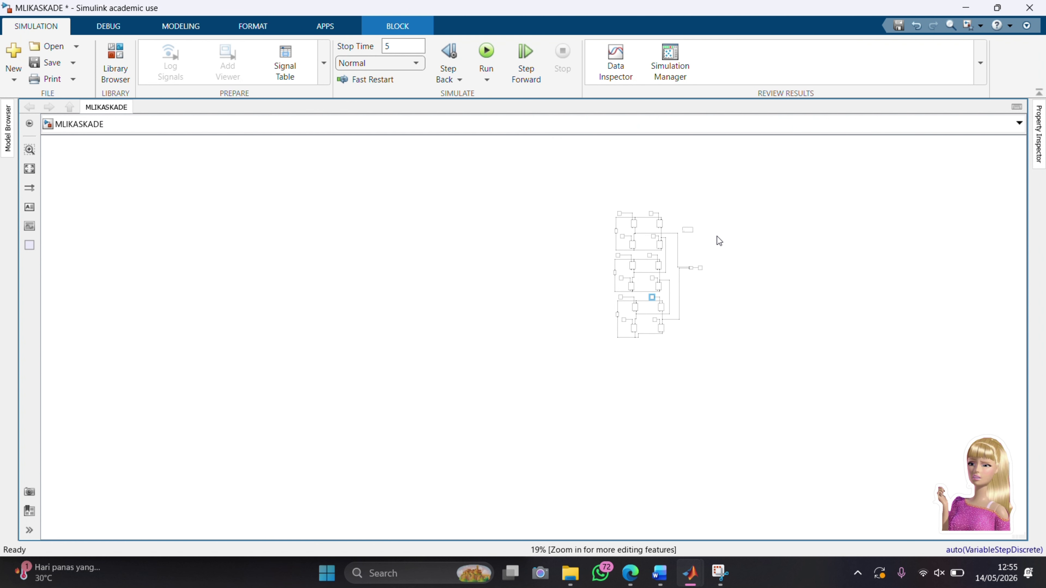
scroll(717, 236, "up", 10)
scroll(717, 236, "down", 5)
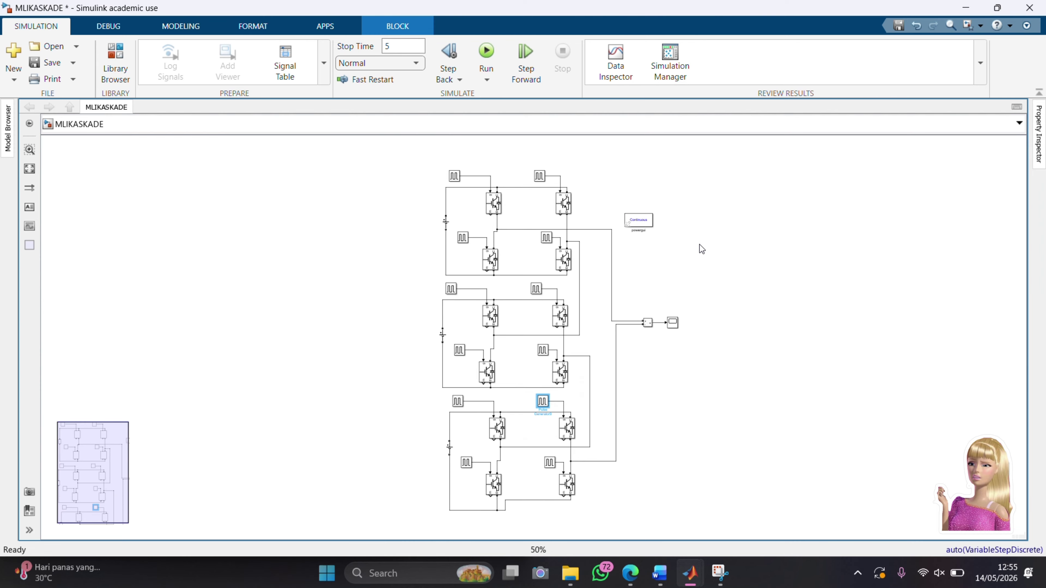
mouse_move(103, 451)
left_mouse_down()
mouse_move(112, 460)
mouse_move(103, 484)
mouse_move(98, 470)
left_mouse_up()
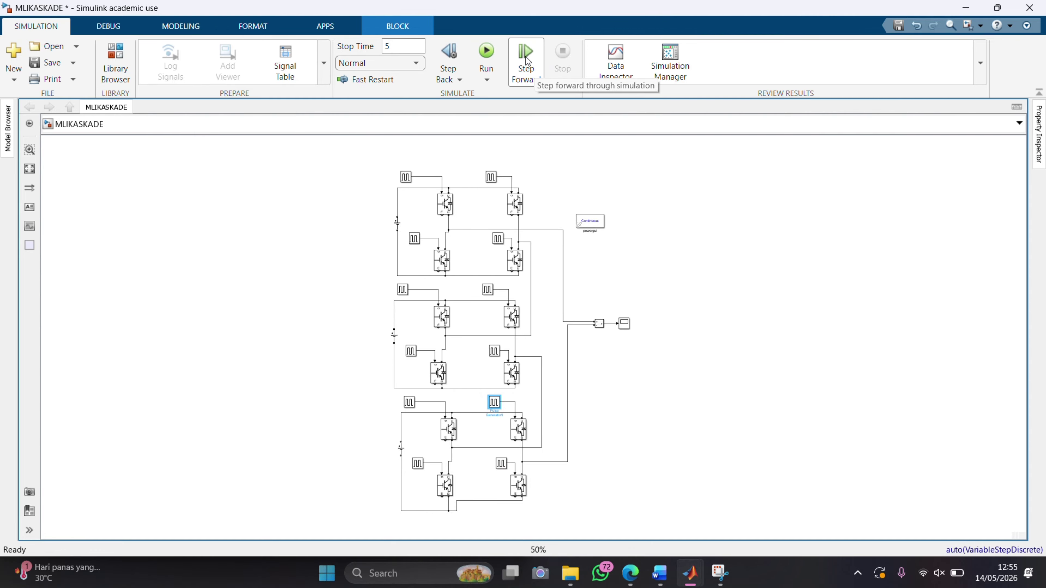
- Run the multilevel inverter simulation and open the scope showing its output voltage
left_click(487, 52)
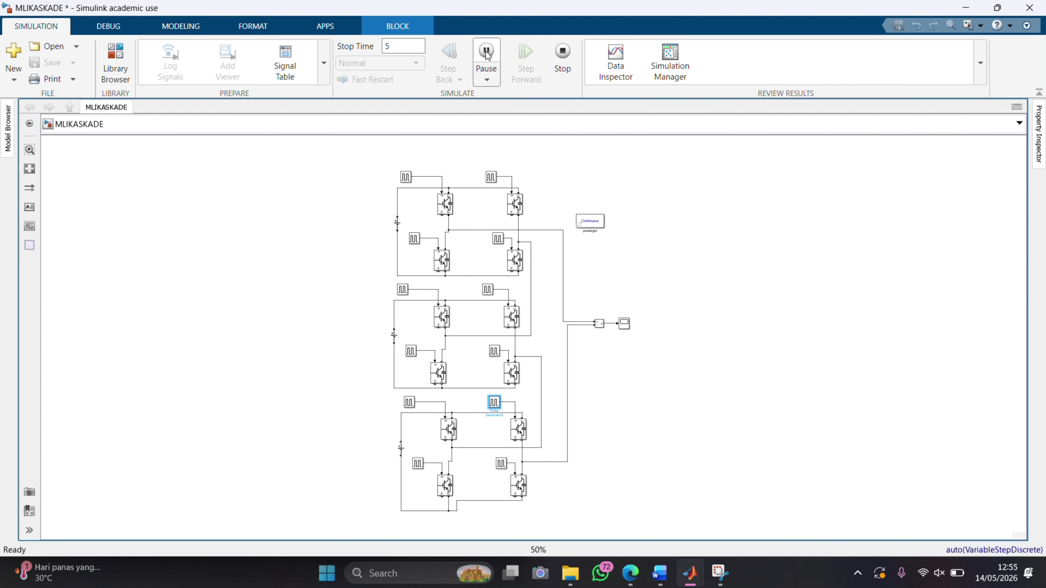
double_click(624, 323)
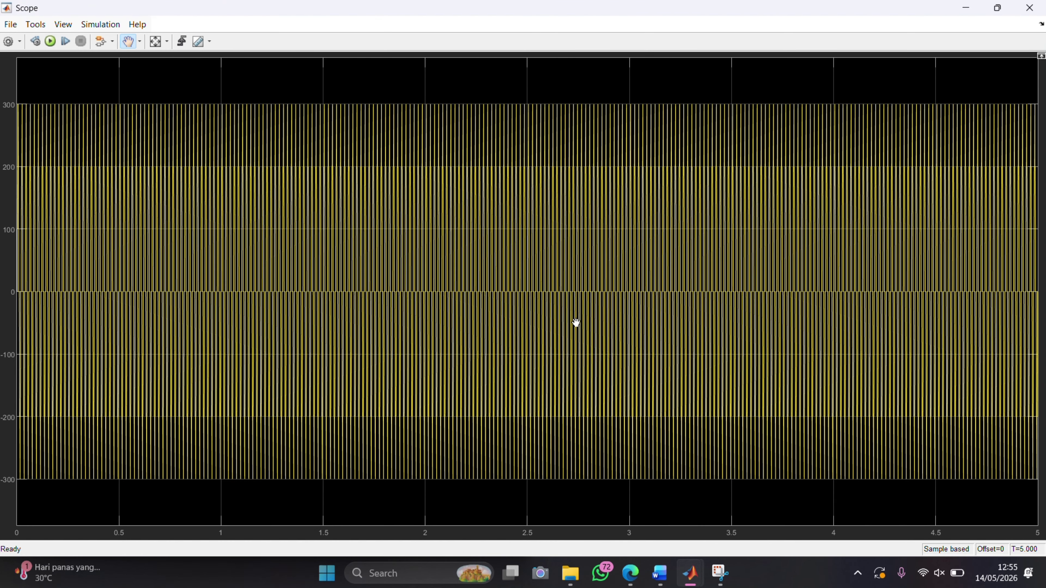
- Zoom the scope's time axis in to about two periods of the stepped output waveform, roughly 0.04 to 0.077 s
left_click(140, 42)
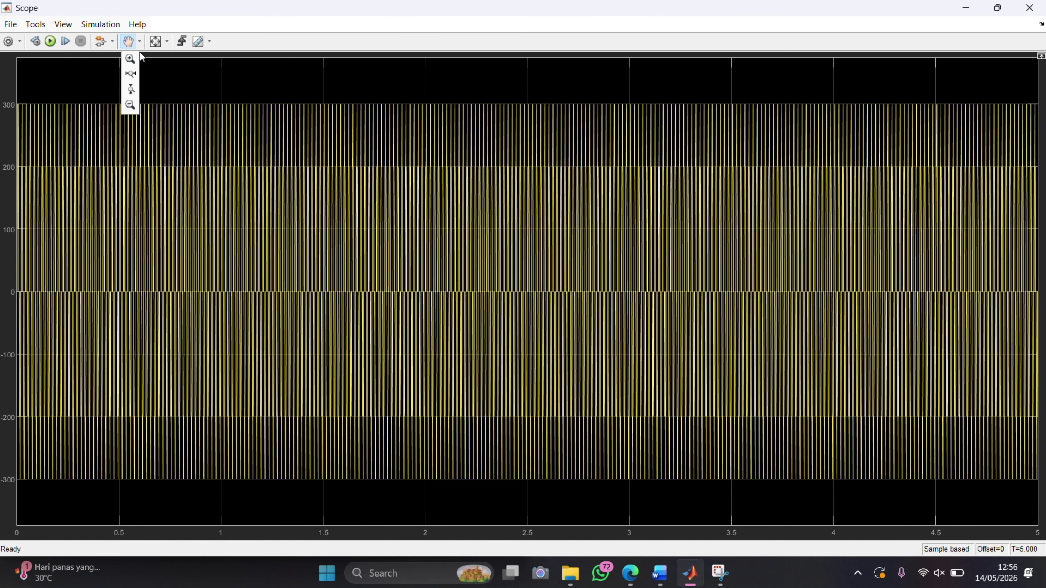
left_click(130, 76)
left_click(17, 97)
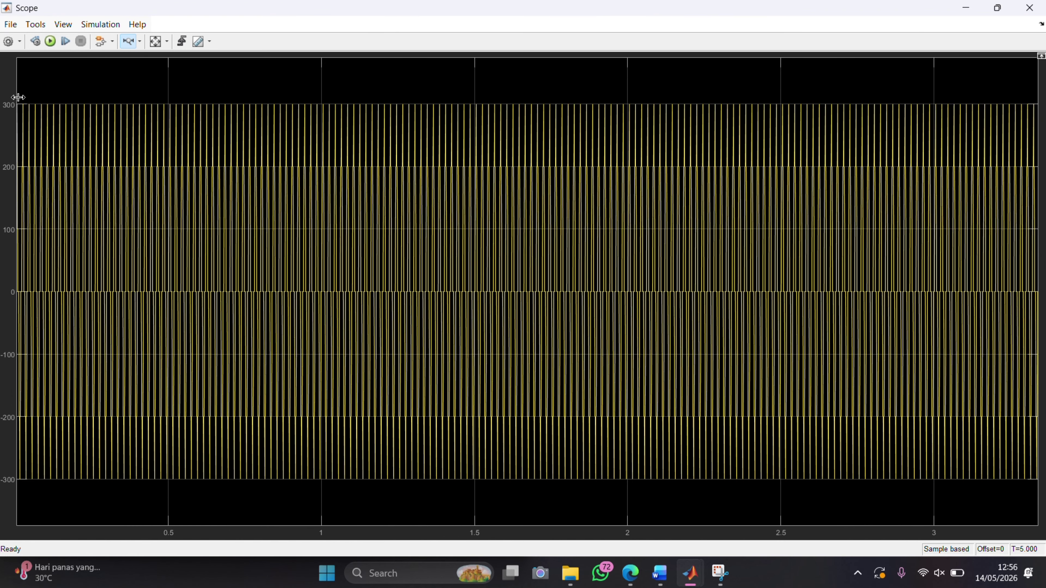
double_click(17, 97)
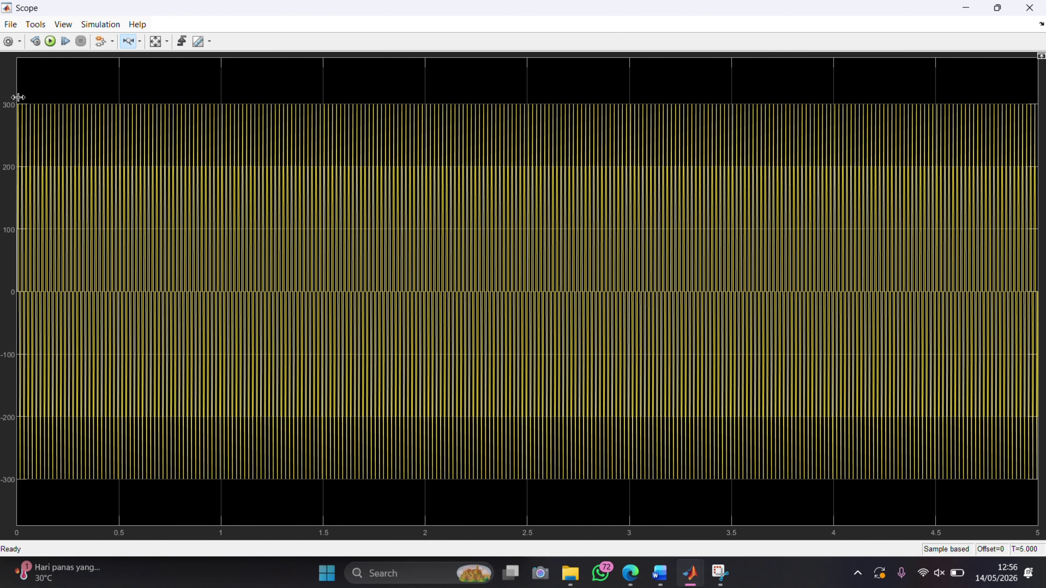
left_click(22, 98)
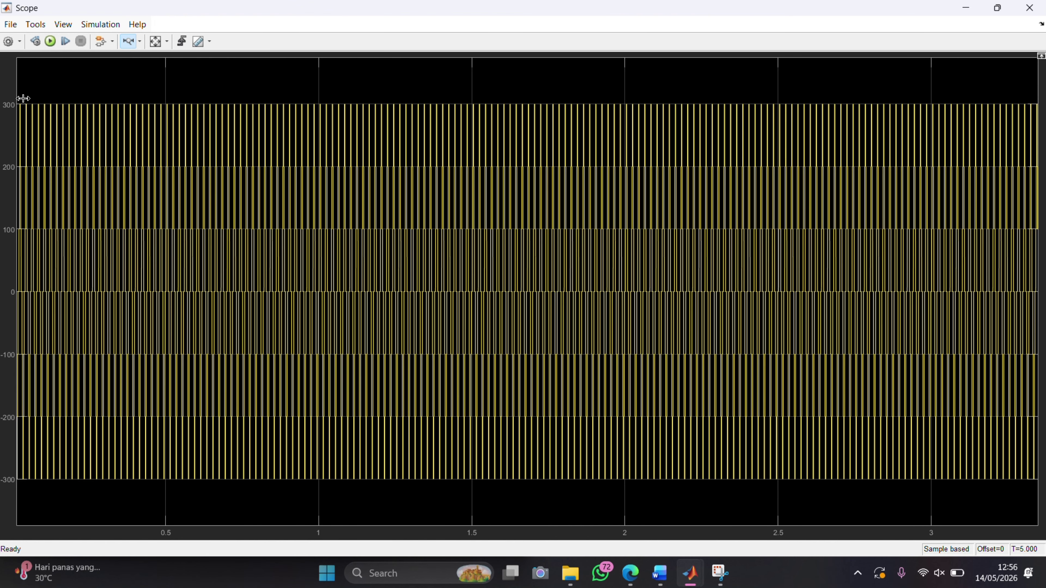
left_click(23, 98)
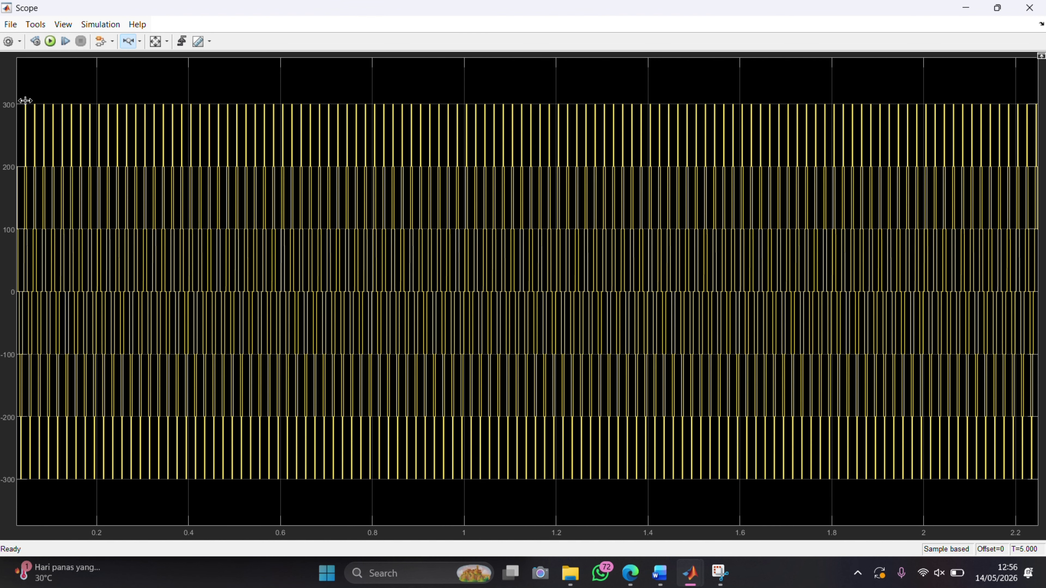
left_click_drag(23, 98, 37, 97)
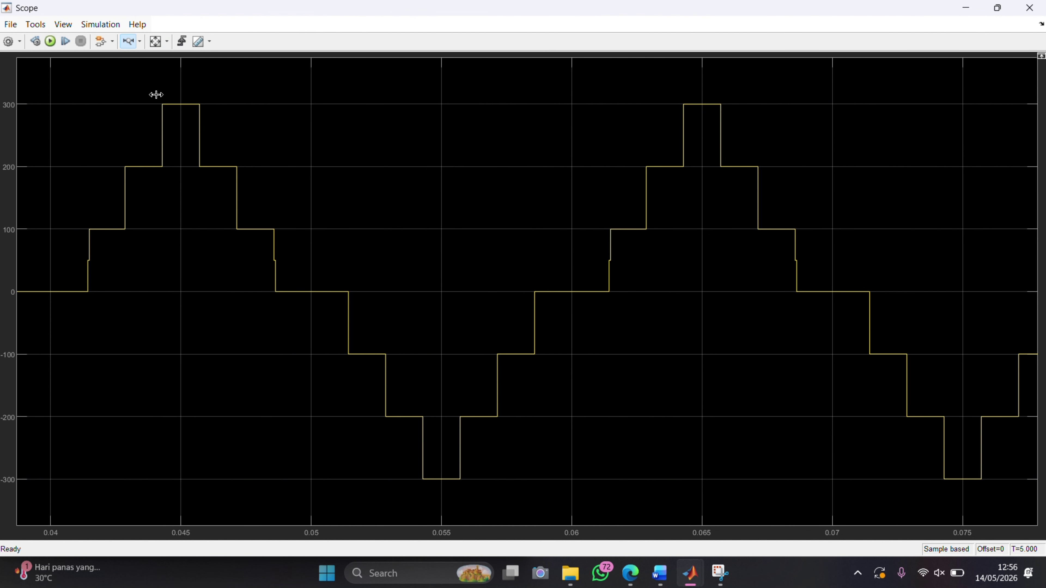
- Pan the zoomed scope waveform back to time 0 to examine the voltage levels of its first two periods
left_click(139, 41)
left_click(127, 110)
mouse_move(128, 231)
left_mouse_down()
mouse_move(205, 227)
mouse_move(117, 234)
left_mouse_up()
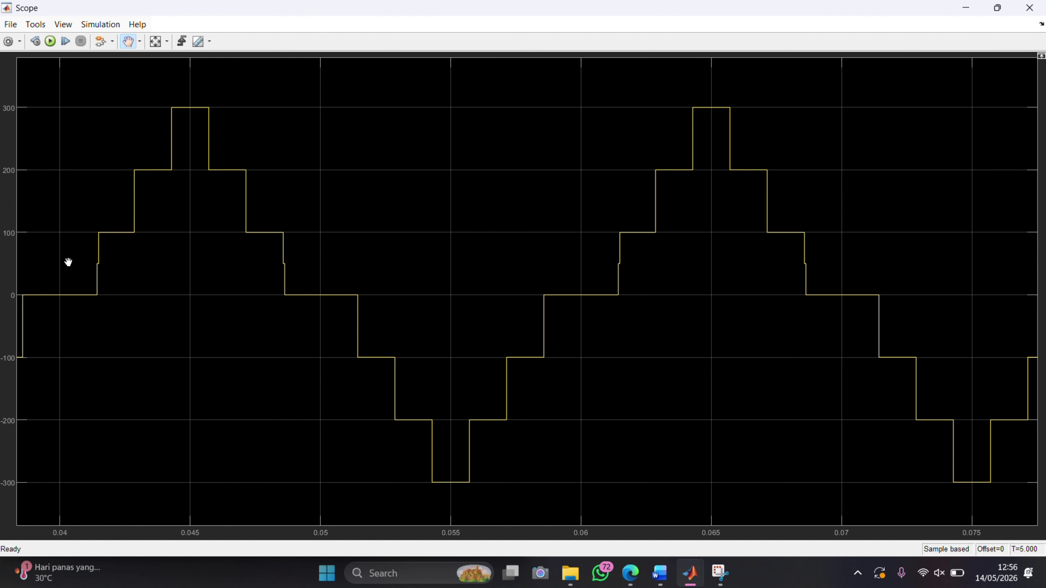
left_click_drag(68, 262, 103, 268)
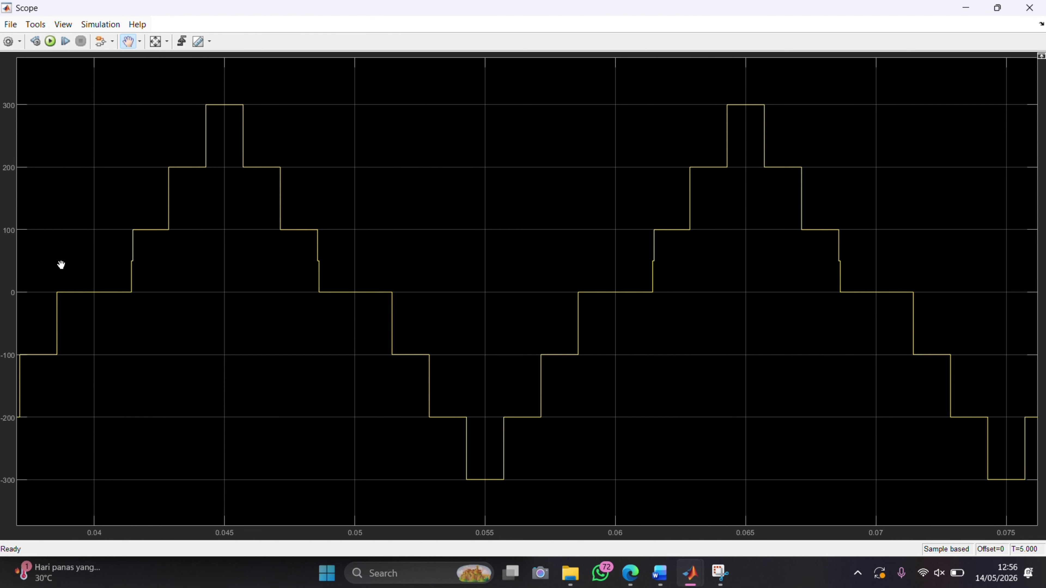
left_click_drag(61, 265, 341, 257)
left_click_drag(181, 260, 657, 217)
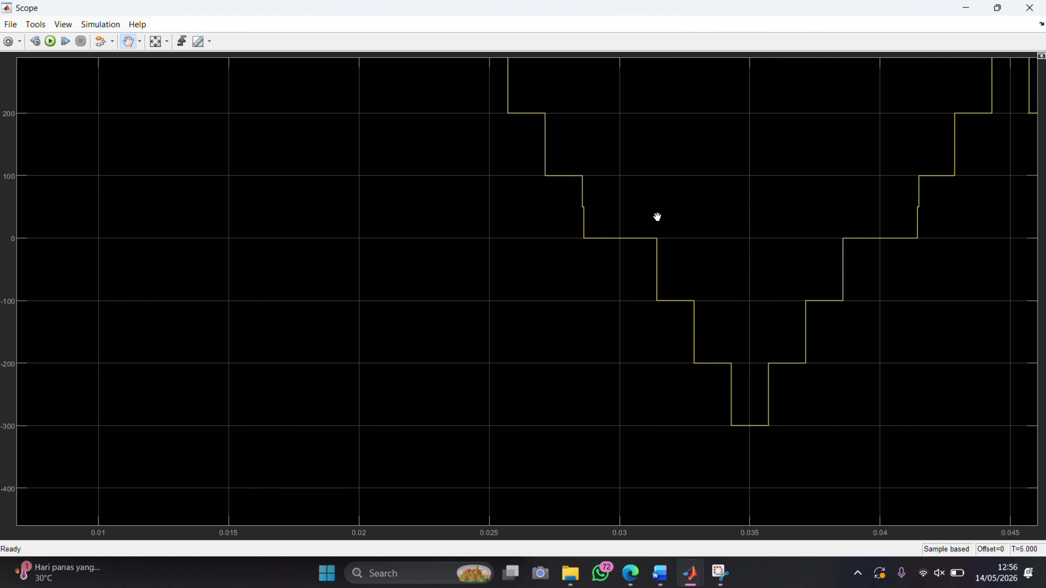
left_click_drag(252, 259, 698, 301)
left_click_drag(238, 313, 1, 366)
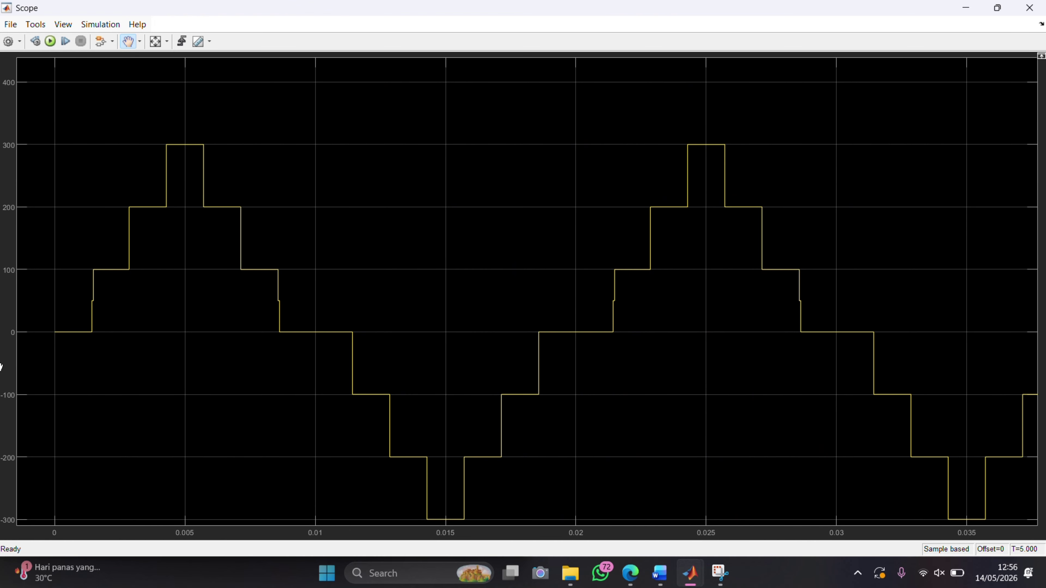
left_click_drag(222, 310, 191, 318)
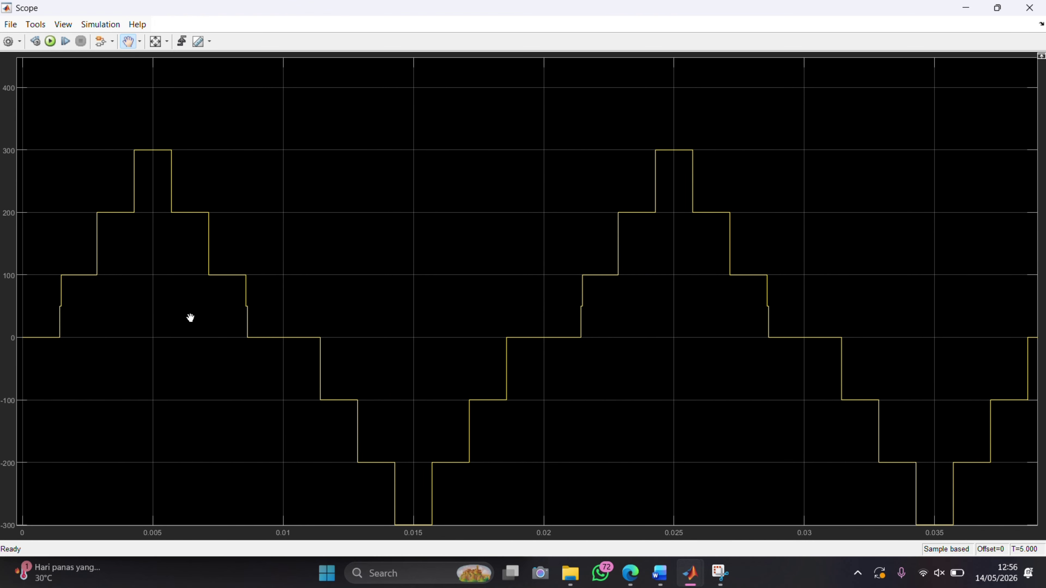